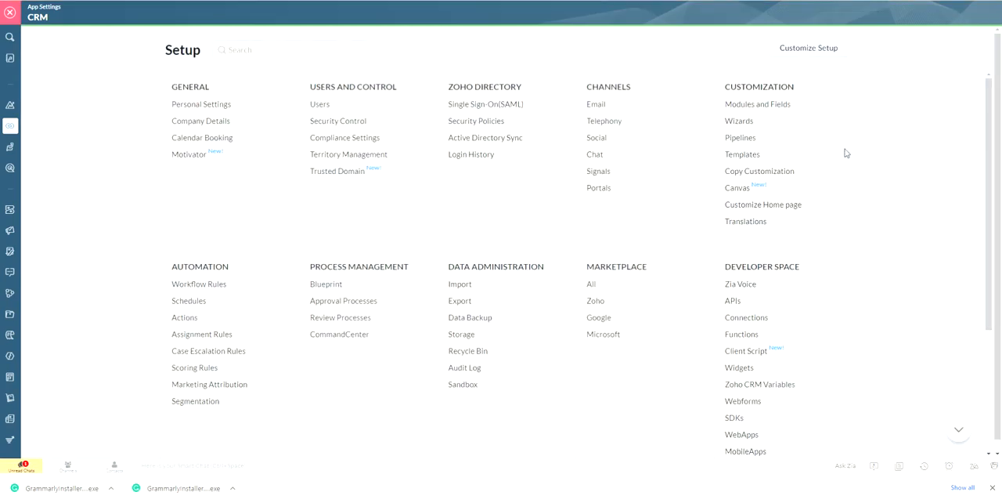
- Open the Email Parser settings of the Email channel and start a new parser
left_click(596, 105)
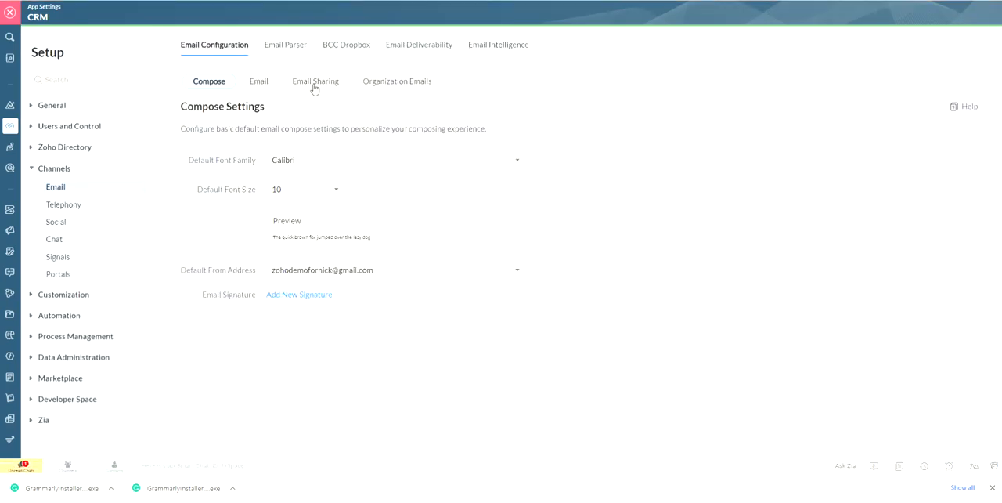
left_click(270, 47)
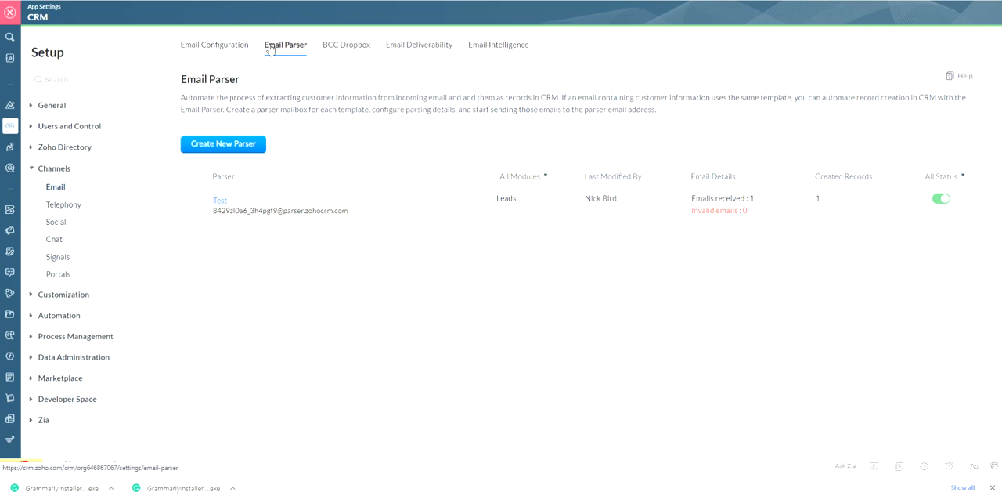
left_click(219, 148)
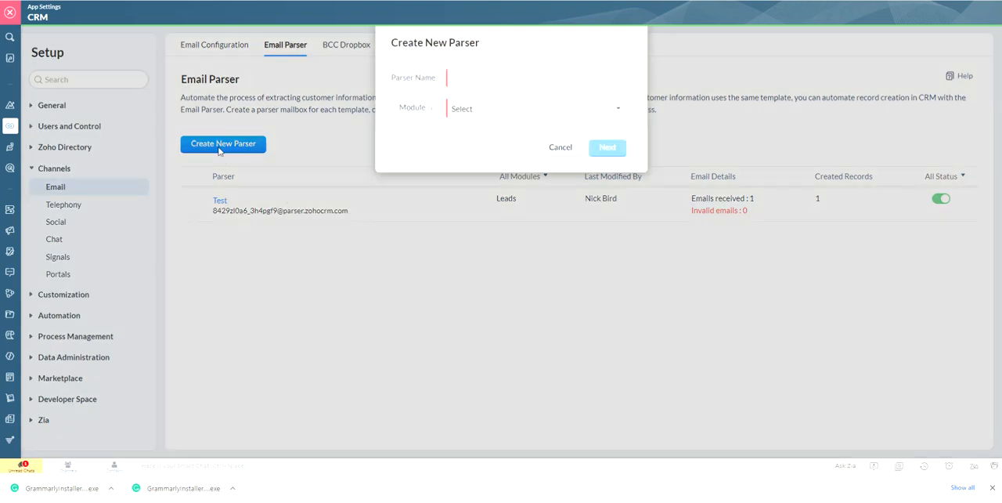
- Name the parser Test1, assign it to the Leads module and continue to its parsing details
left_click(463, 78)
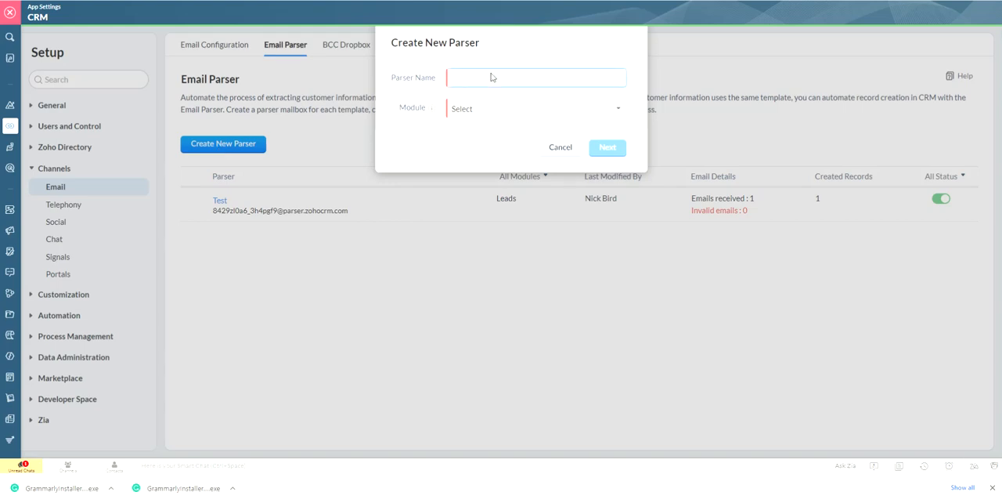
type("Test 1")
left_click(499, 115)
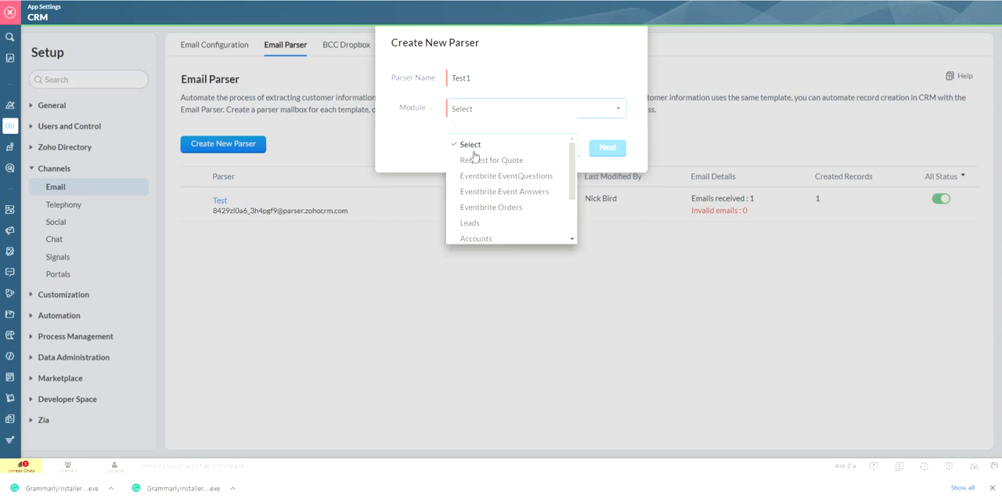
left_click(469, 223)
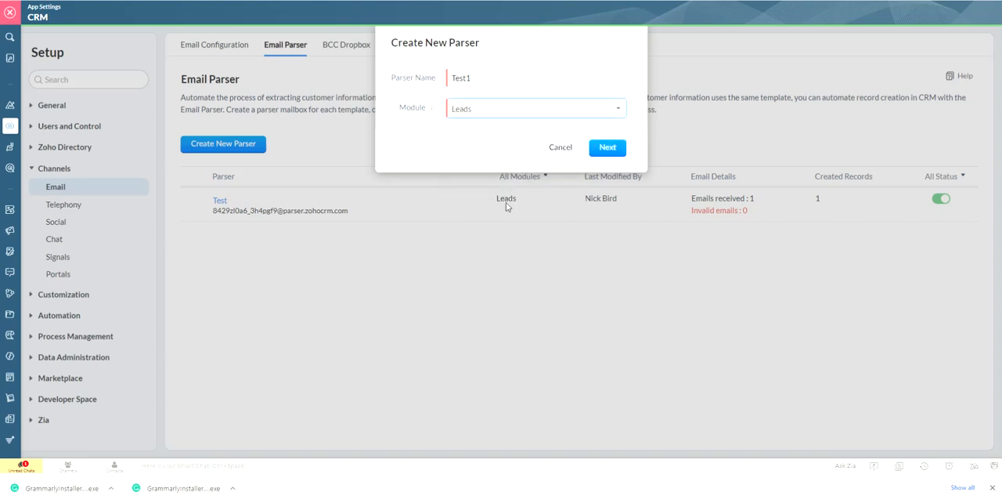
left_click(605, 148)
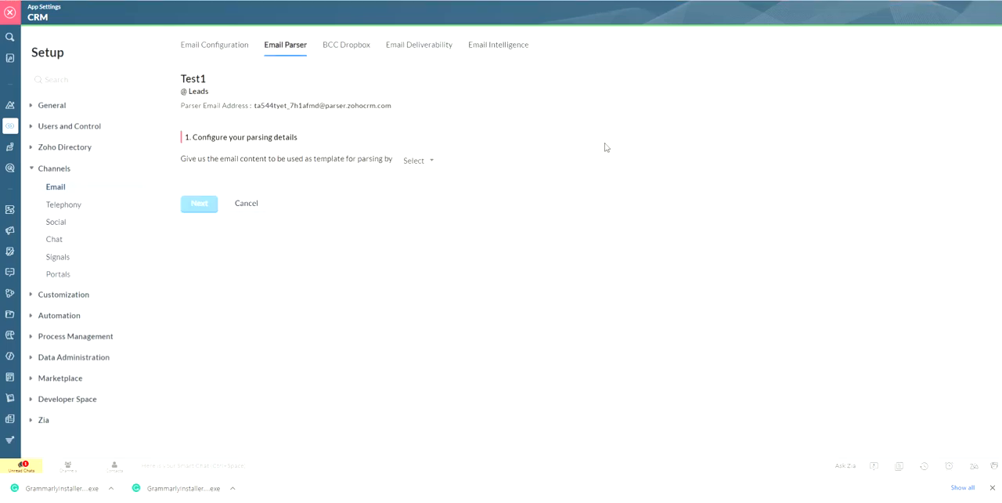
- Choose copying and pasting email content as the template source and begin the content with "Hi" and "This is a lead" on separate lines
left_click(416, 160)
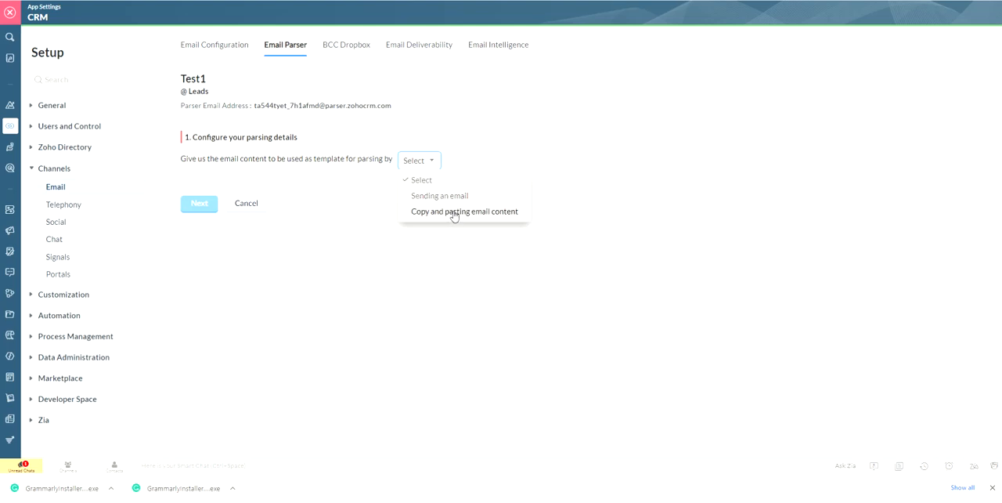
left_click(453, 213)
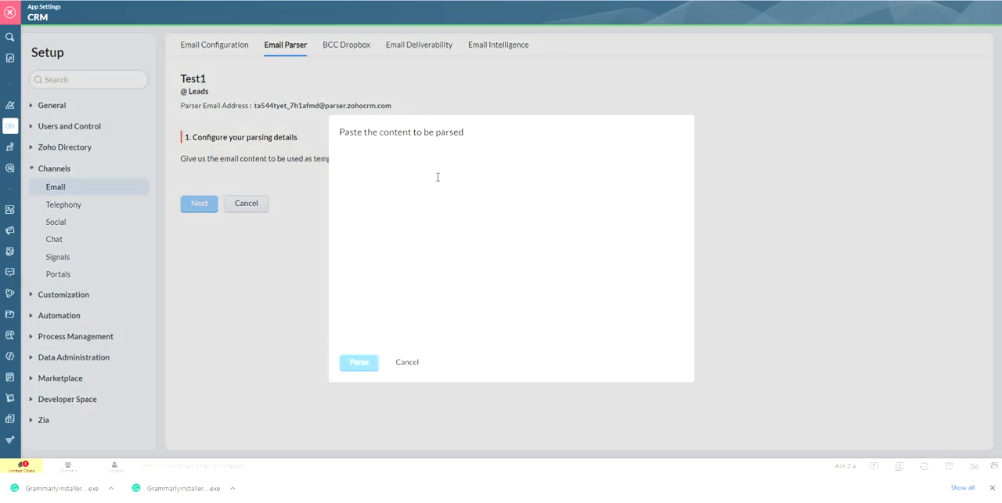
left_click(436, 171)
type("Hi")
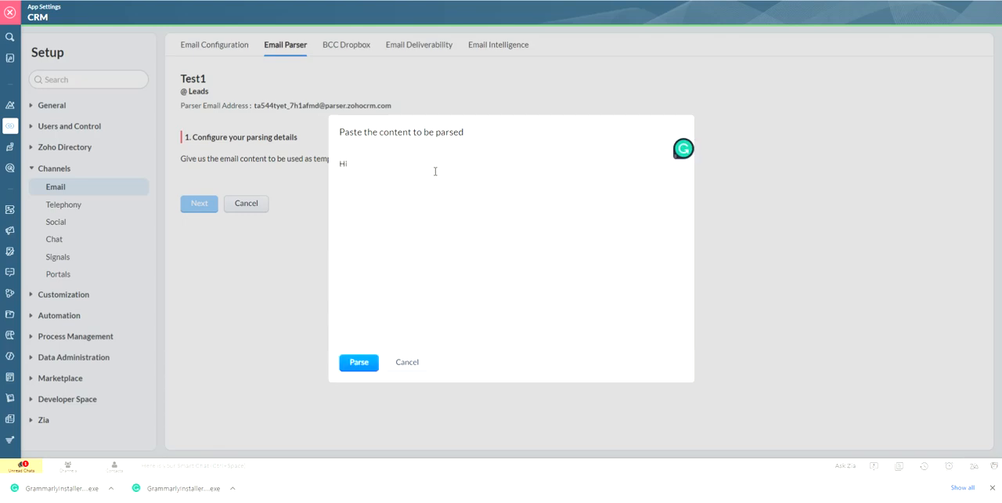
key("Return")
key("Return")
type("This is a")
type(" lead ")
type("First")
type(" Name")
type(": ")
type("First")
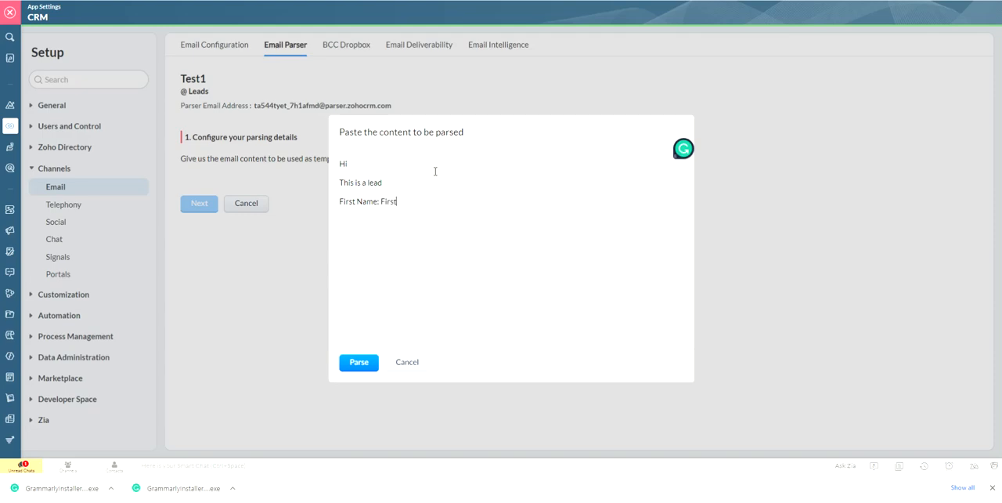
type(" Name")
- Add the lines "First Name: First Name" and "Last Name: Last name" to the email content
type("Last Name: Last name")
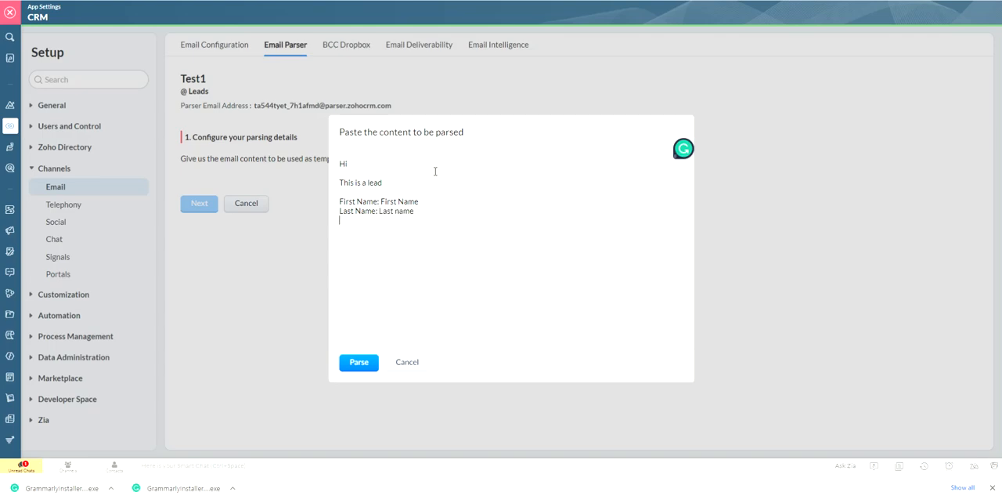
- Add the lines "Company: Company" and "Email: Email" below the last name line
key("Return")
type("Company: Ciom")
key("BackSpace")
key("BackSpace")
key("BackSpace")
type("ompany ")
type("Email:")
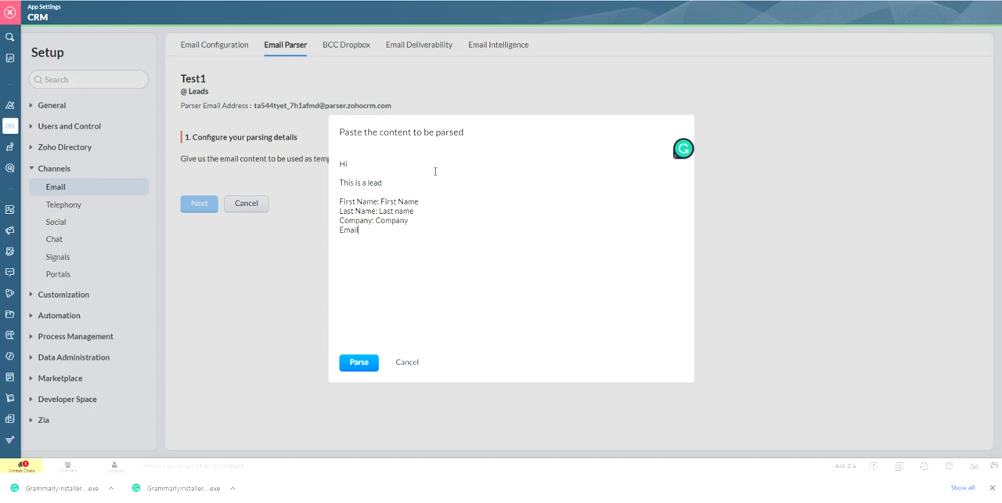
type(" Email")
- Add the line "Property: Description" and a first-name sign-off, and parse the content
key("Return")
type("Property: Description")
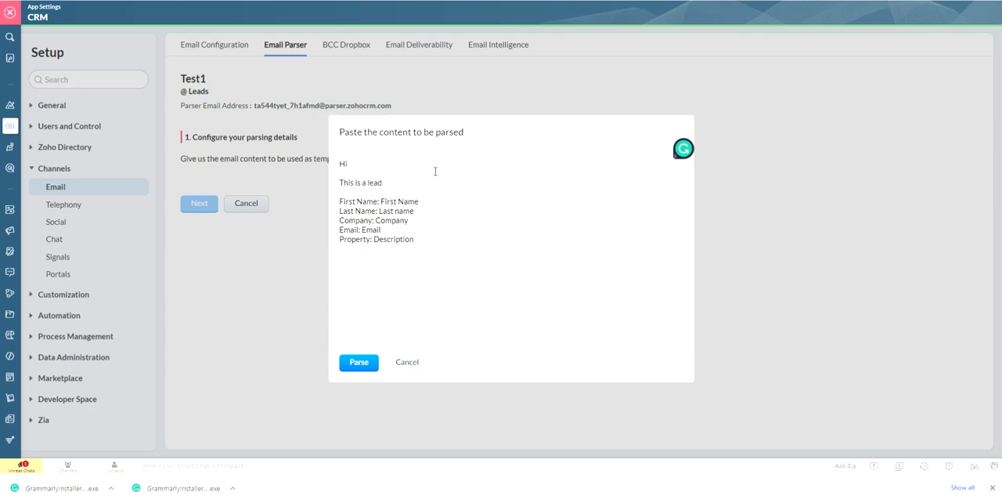
type("Nick")
left_click(352, 363)
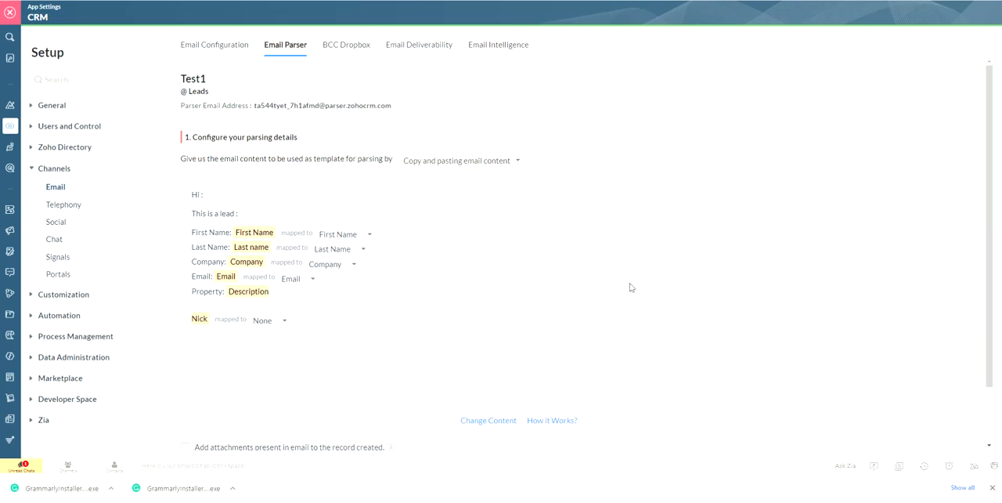
- Accept the suggested field mappings and assign the CRM user as record owner, leaving the field update empty
scroll(631, 287, "down", 2)
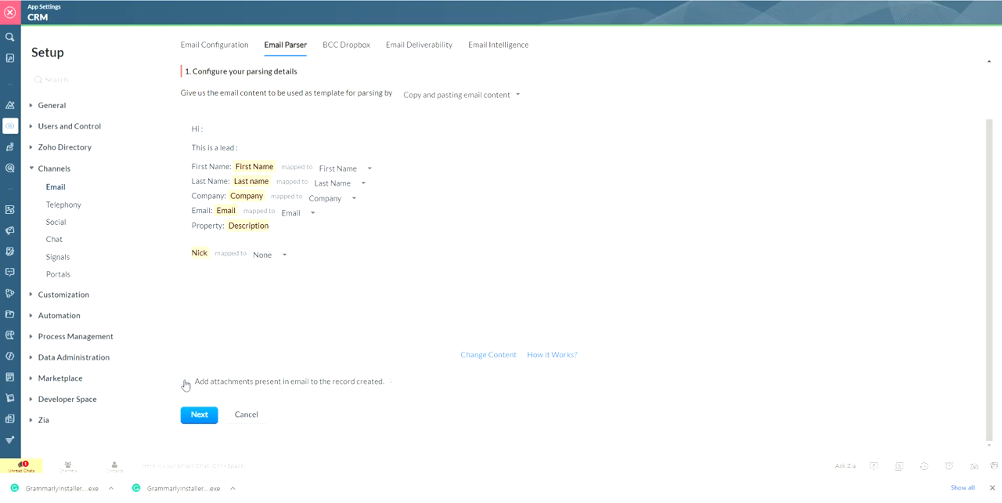
left_click(214, 421)
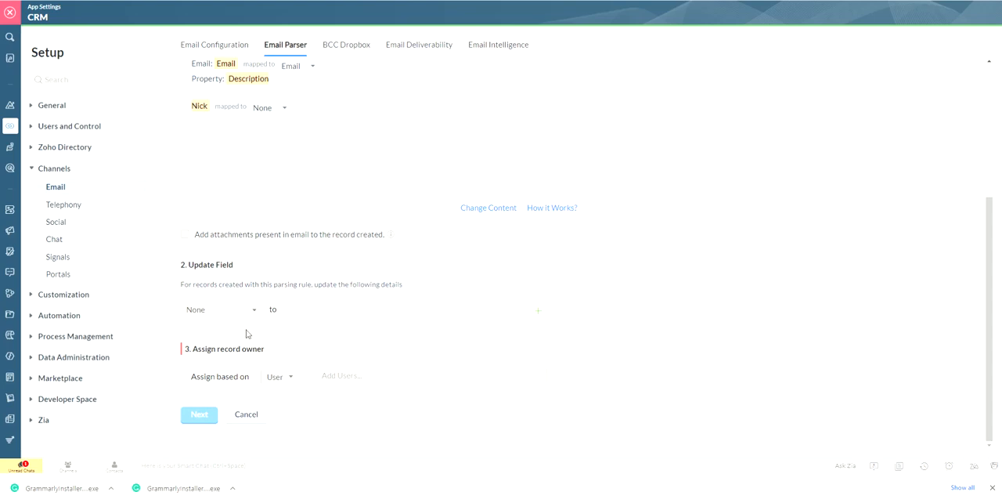
left_click(327, 375)
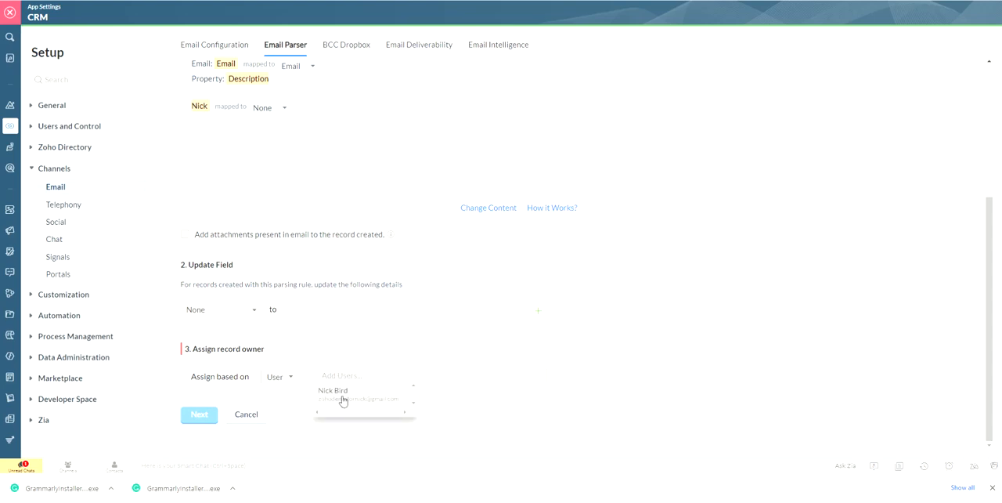
left_click(342, 399)
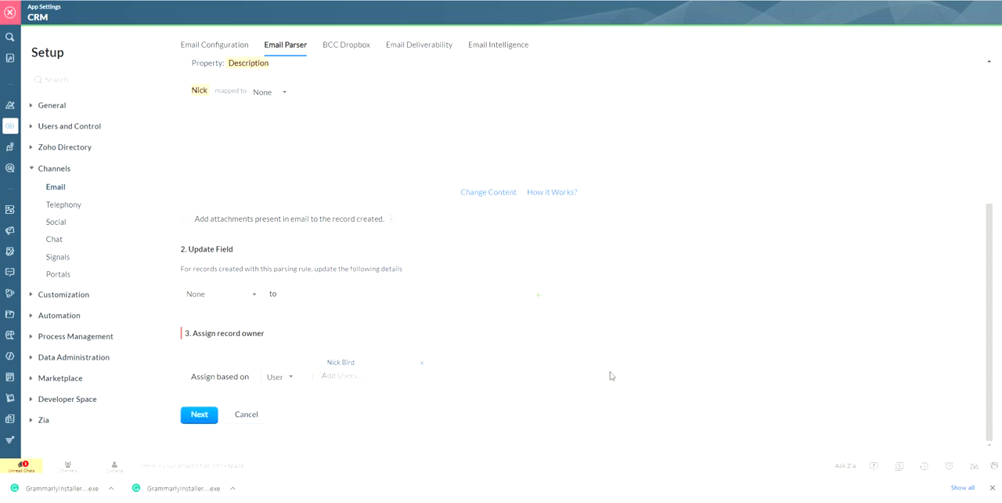
left_click(199, 415)
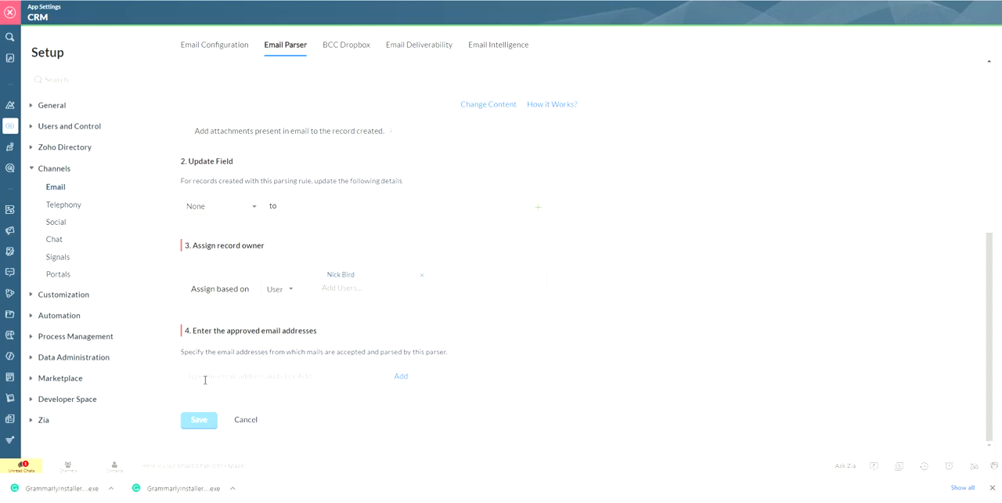
- Add the enquiries e-mail address as an approved sender and save the parser
left_click(399, 378)
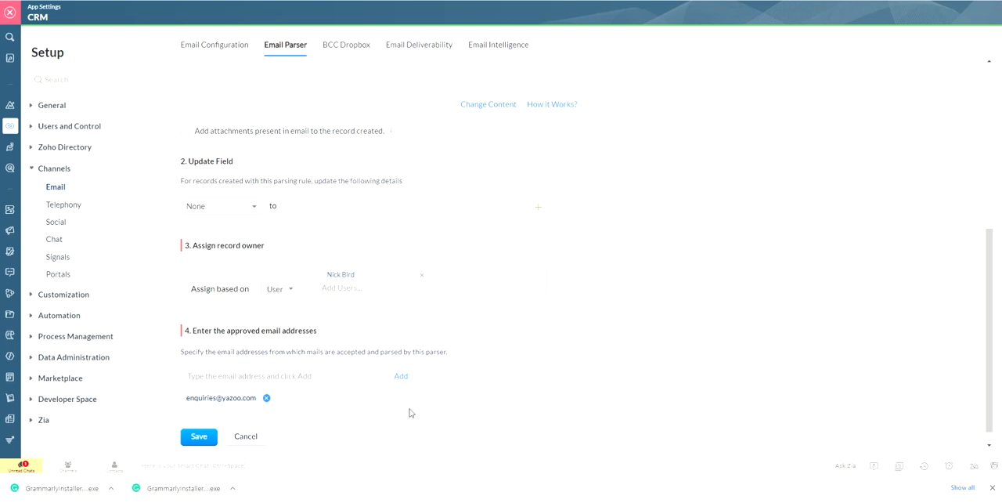
left_click(197, 437)
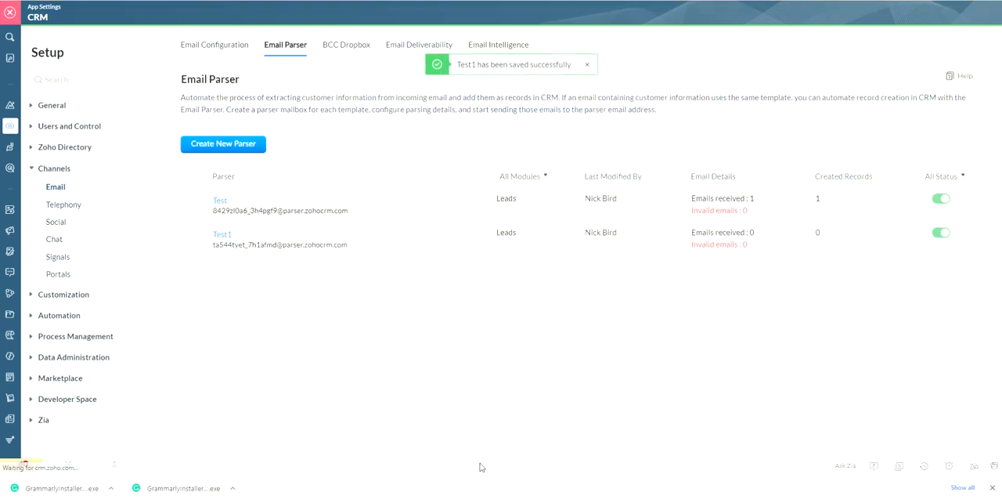